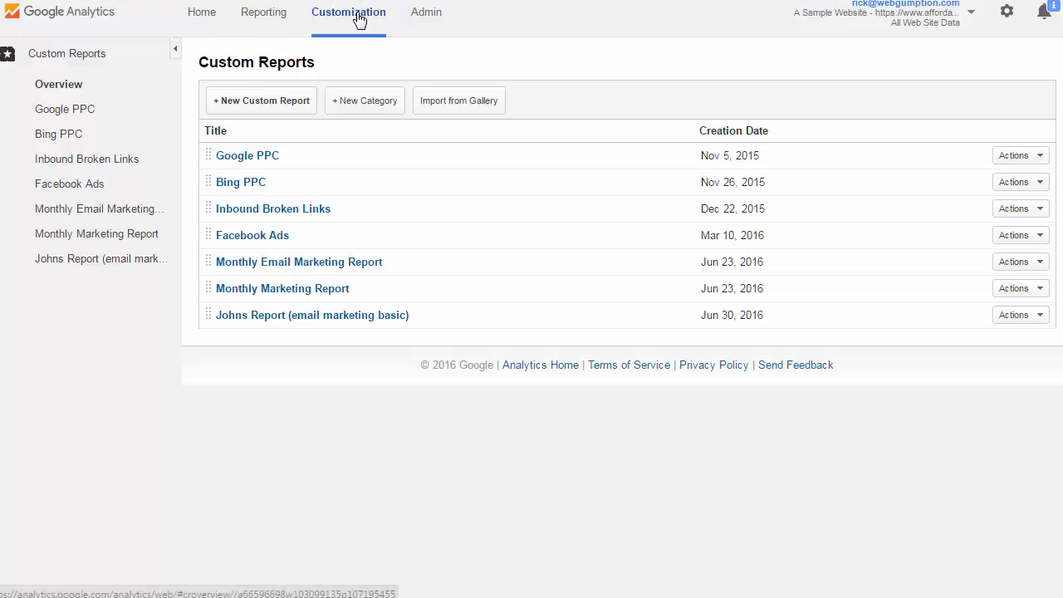
# Step: Create a new custom report titled with the recipient's first name in possessive form followed by "report (more robust)"
pyautogui.click(287, 101)
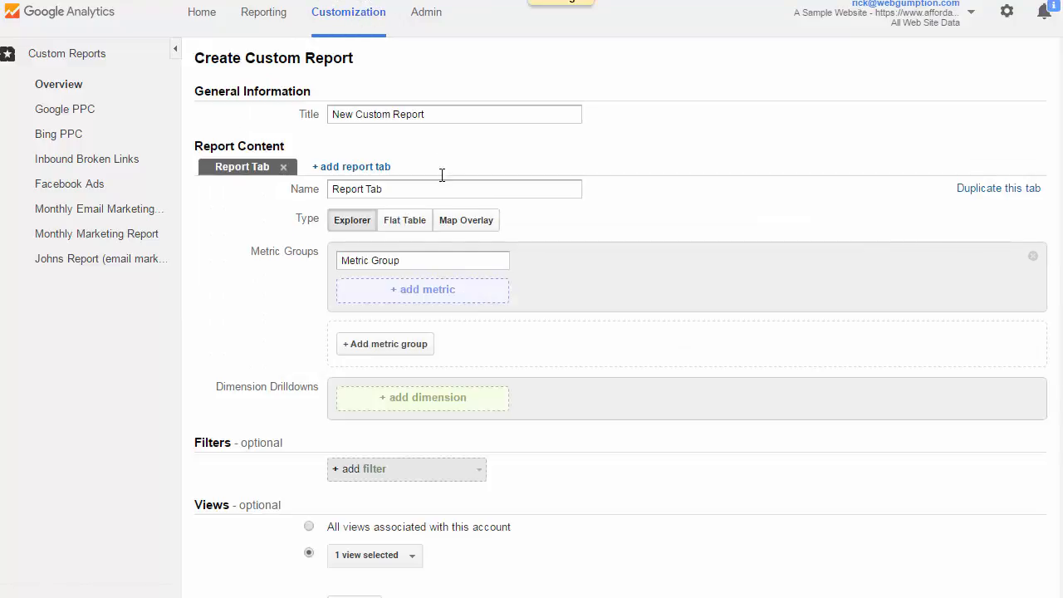
pyautogui.moveTo(468, 111); pyautogui.dragTo(196, 66)
pyautogui.write('J')
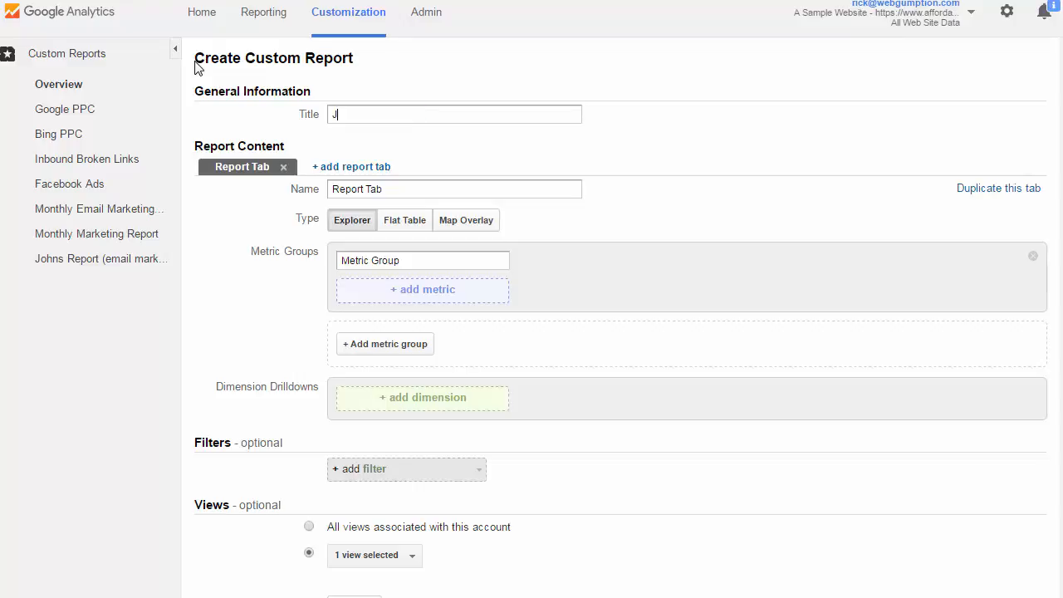
pyautogui.write('ohns report (more robust)')
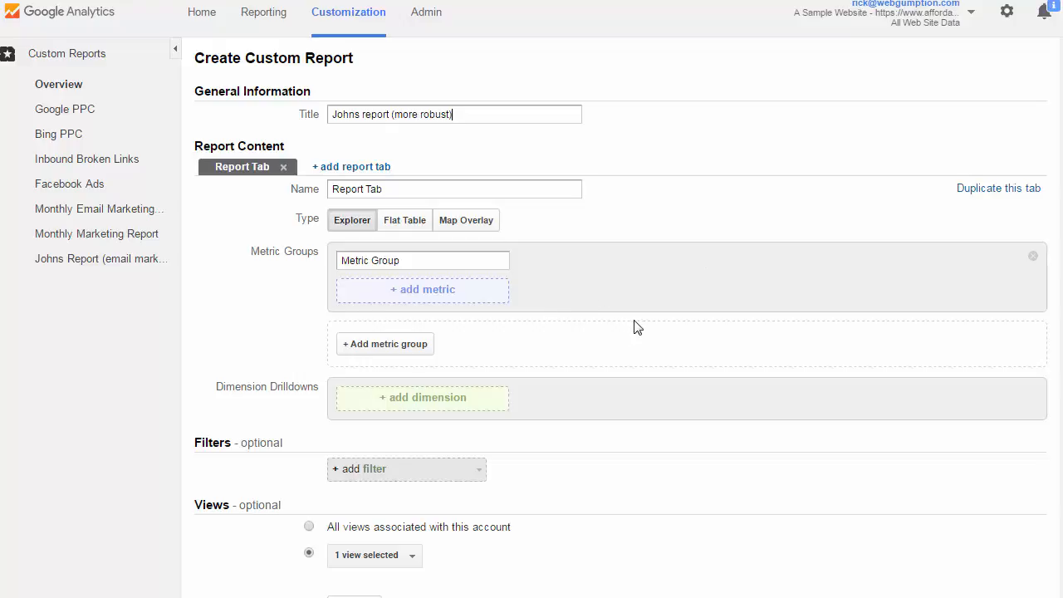
# Step: Add the Sessions metric from the Users category to the report's metric group
pyautogui.click(475, 299)
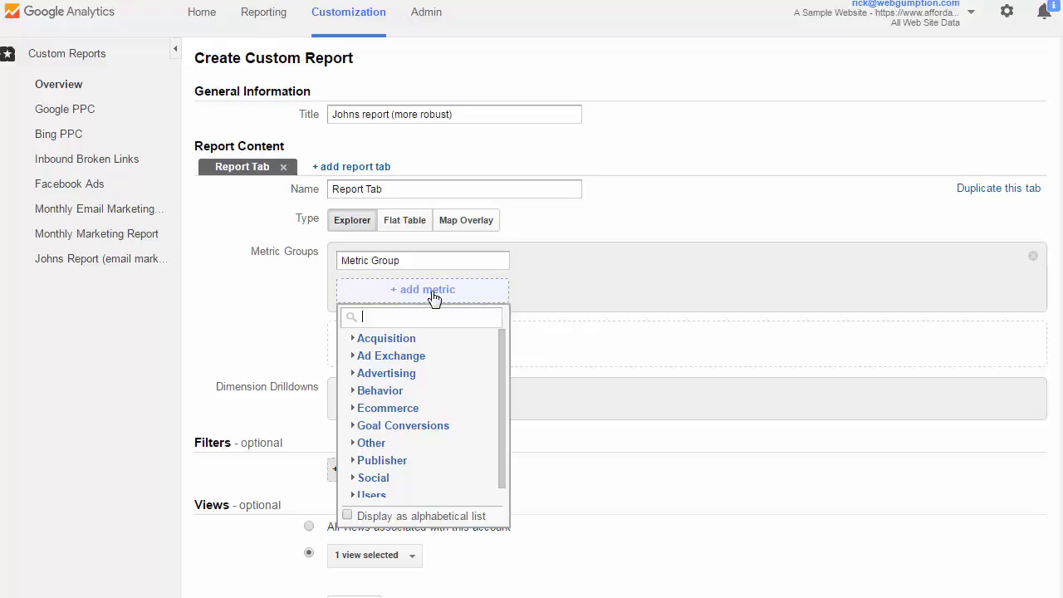
pyautogui.write('sess')
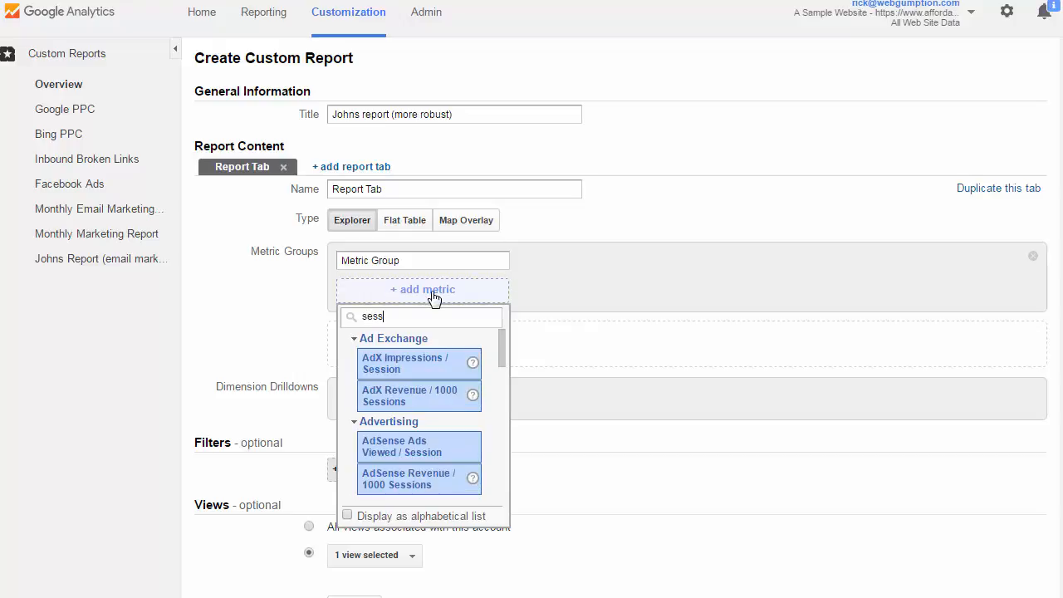
pyautogui.write('ions')
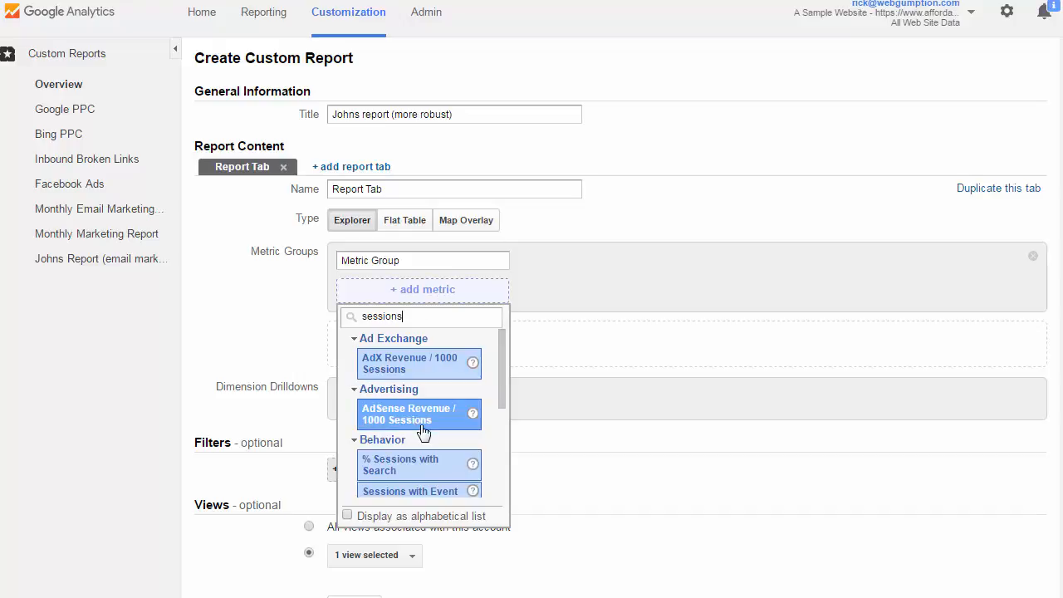
pyautogui.scroll(-1, 426, 438)
pyautogui.scroll(-3, 430, 411)
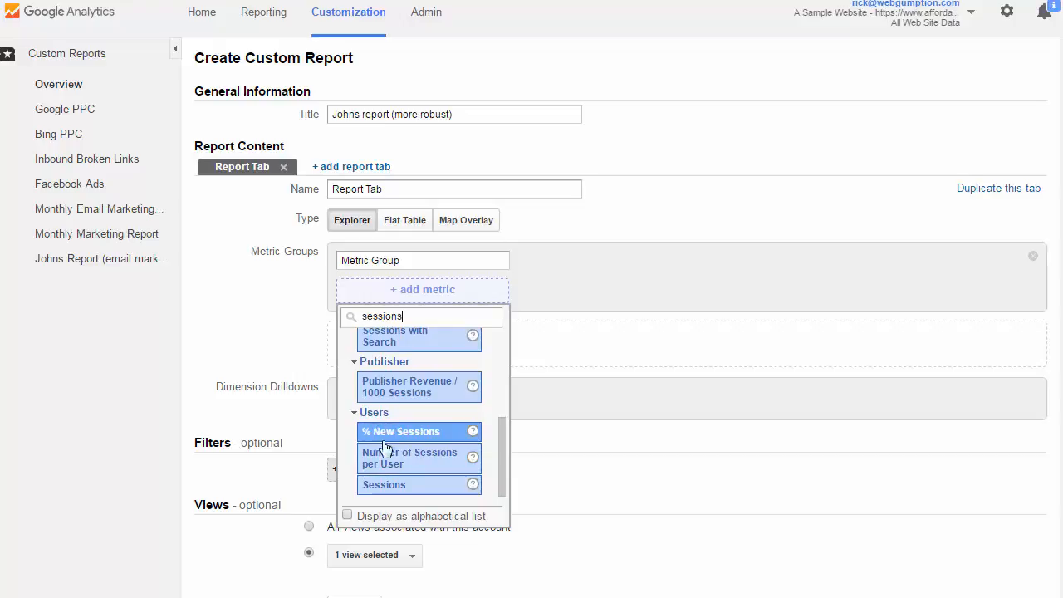
pyautogui.click(388, 492)
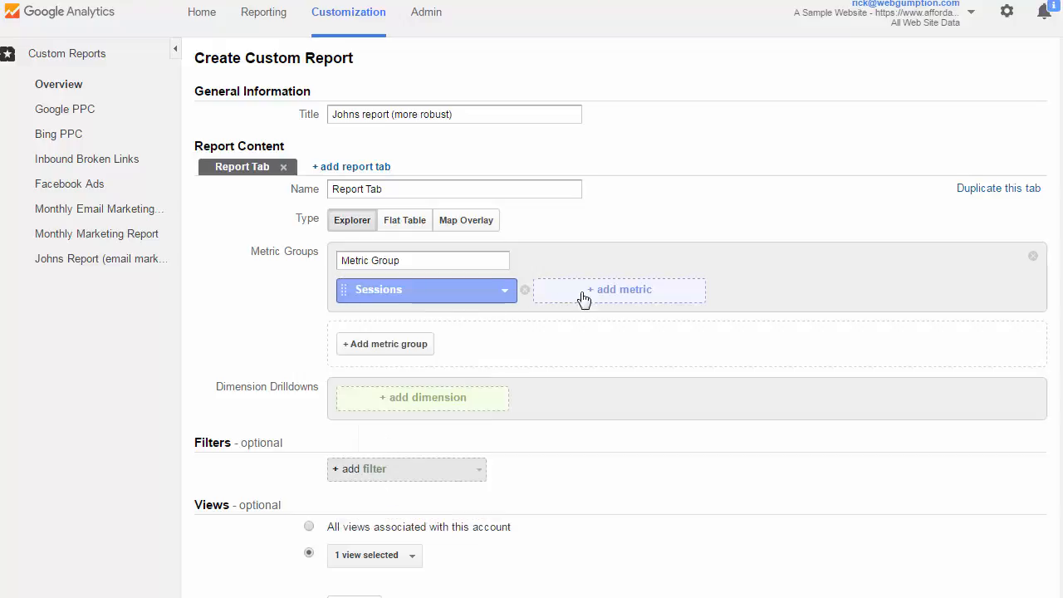
# Step: Add the Ecommerce Revenue metric to the metric group beside Sessions
pyautogui.click(621, 301)
pyautogui.write('reveu')
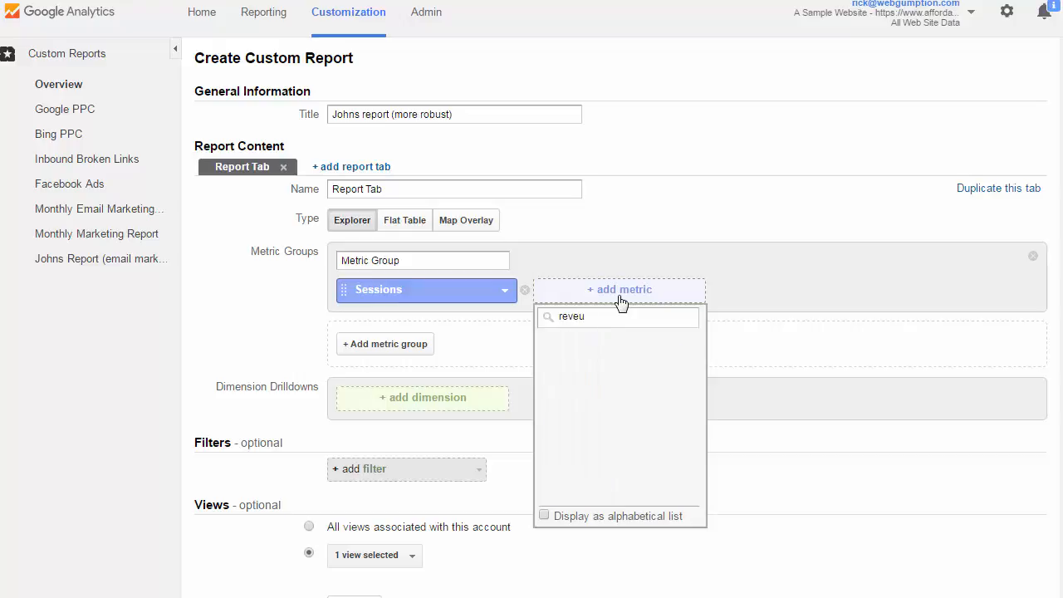
pyautogui.press('BackSpace')
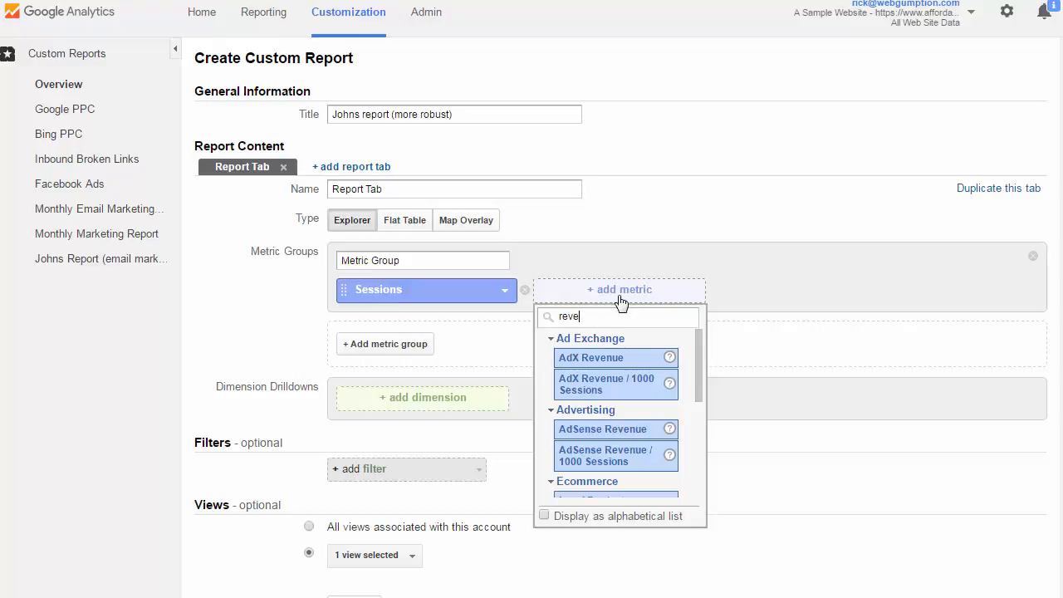
pyautogui.scroll(-4, 589, 407)
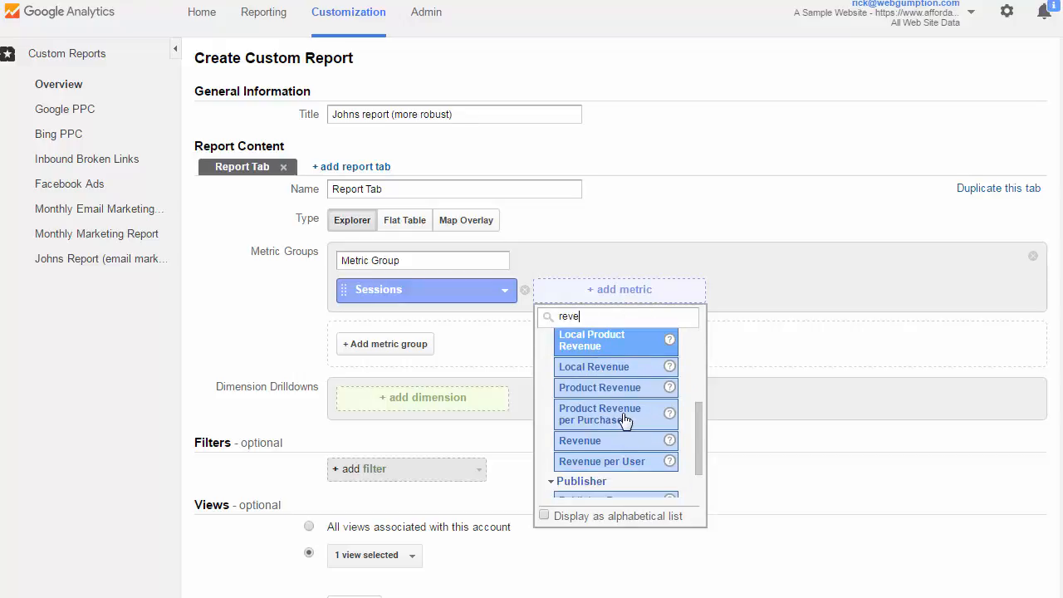
pyautogui.click(597, 442)
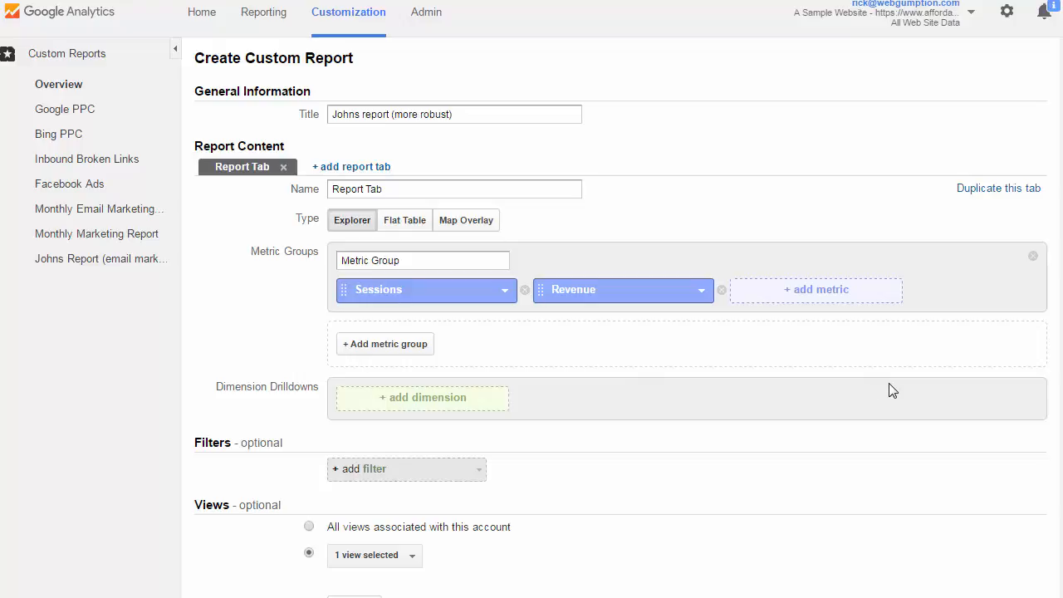
# Step: Add Medium as the first dimension drilldown and Campaign as the second level beneath it
pyautogui.click(429, 404)
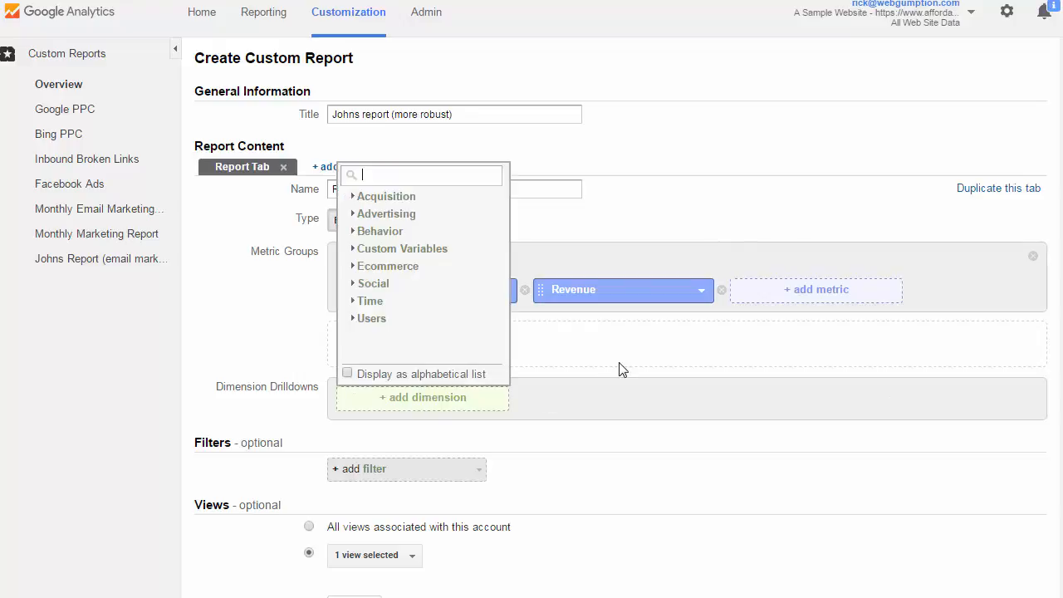
pyautogui.write('medium')
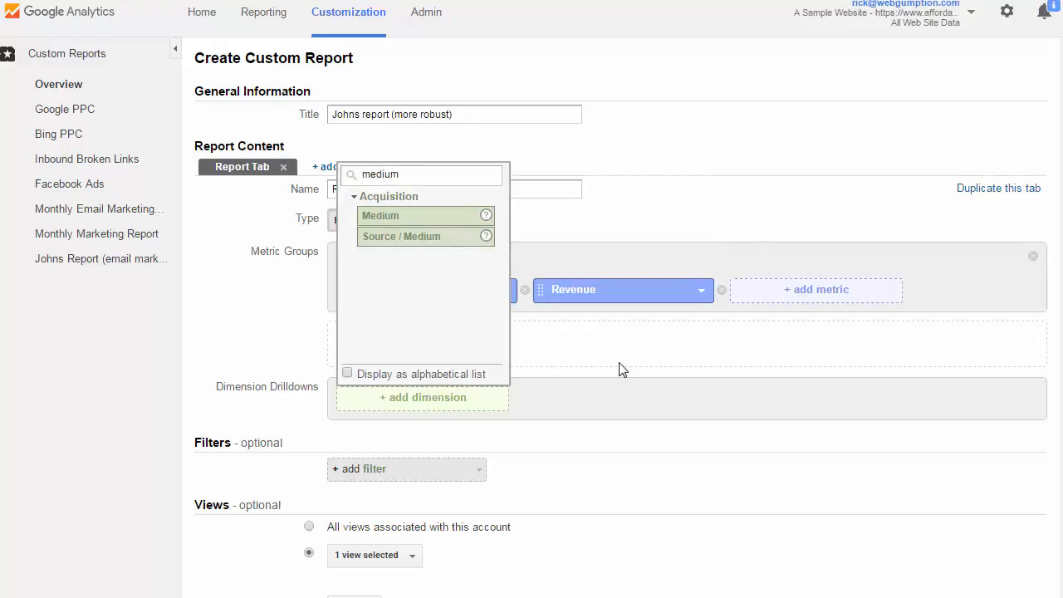
pyautogui.click(430, 217)
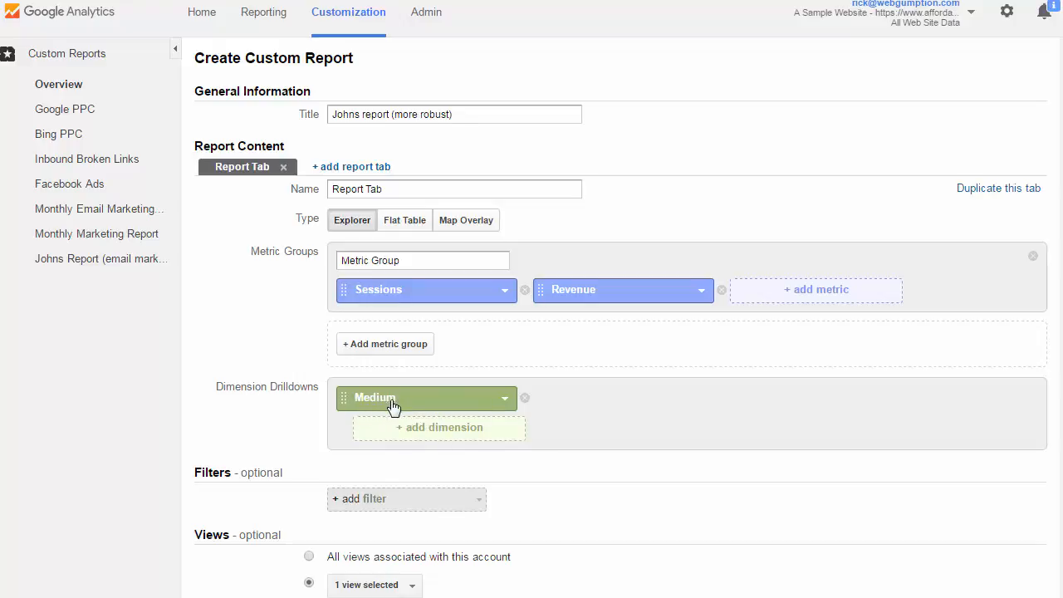
pyautogui.click(466, 441)
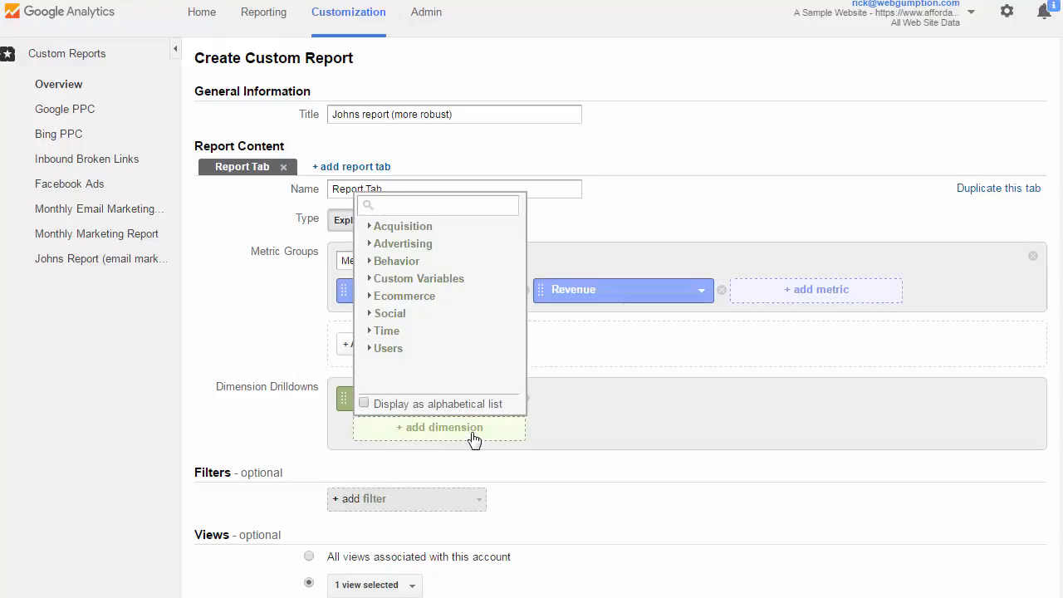
pyautogui.write('campa')
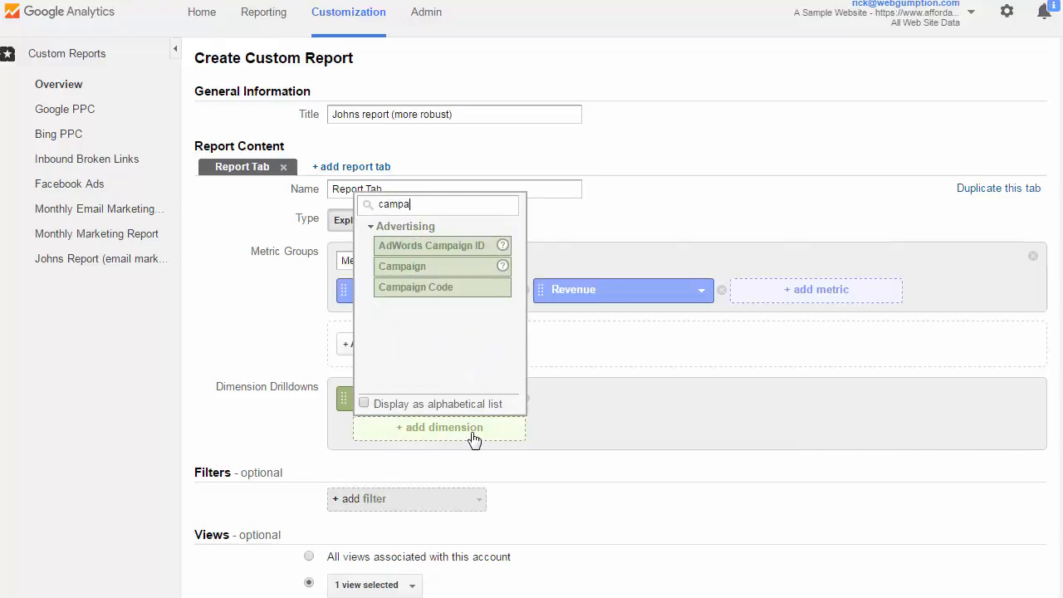
pyautogui.click(493, 266)
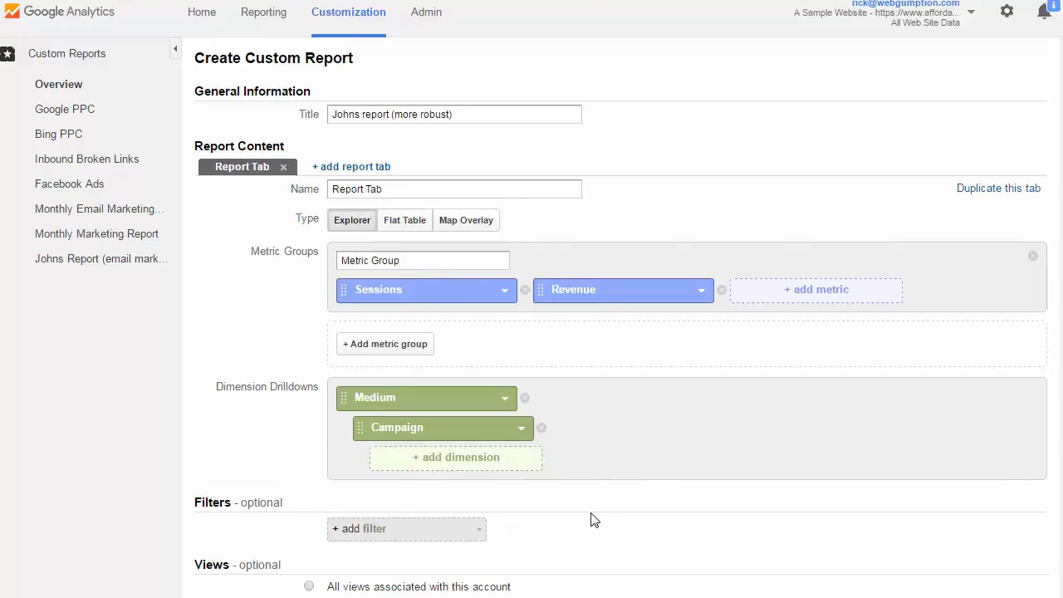
# Step: Save the custom report without adding filters, keeping the single selected view
pyautogui.scroll(-1, 629, 480)
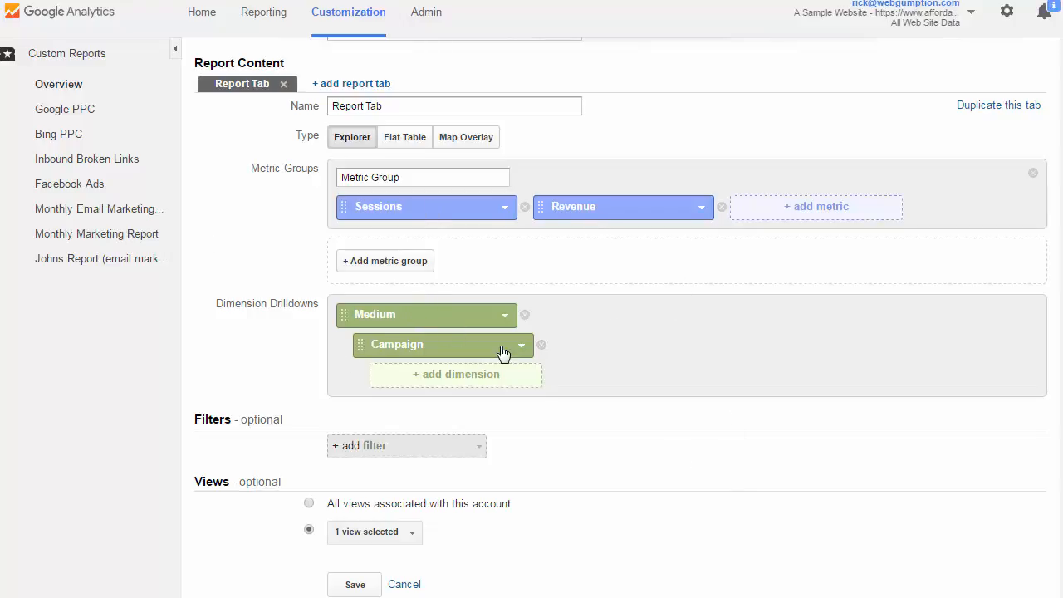
pyautogui.scroll(-1, 780, 396)
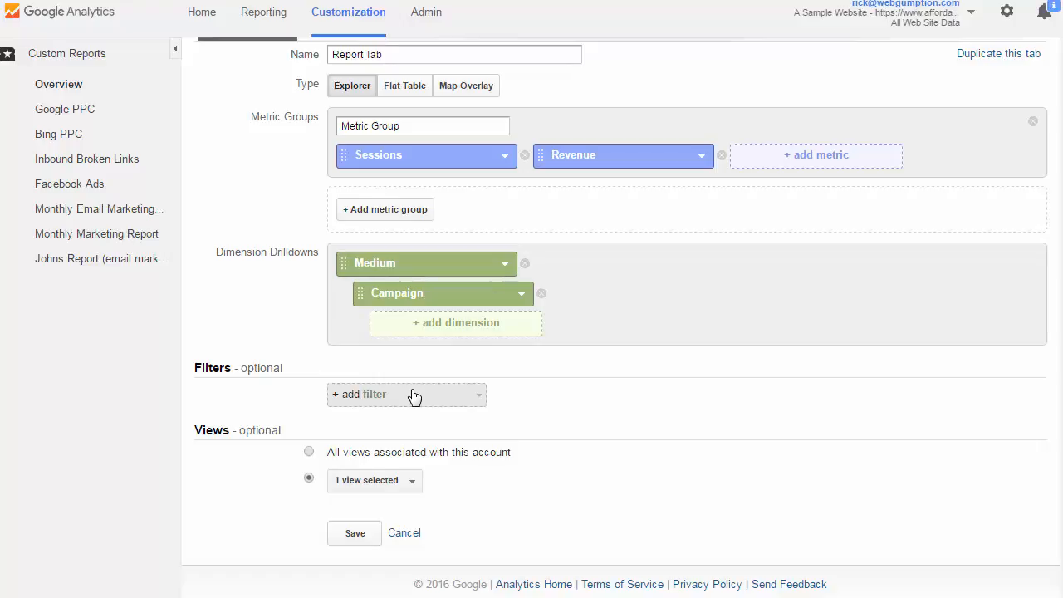
pyautogui.click(348, 537)
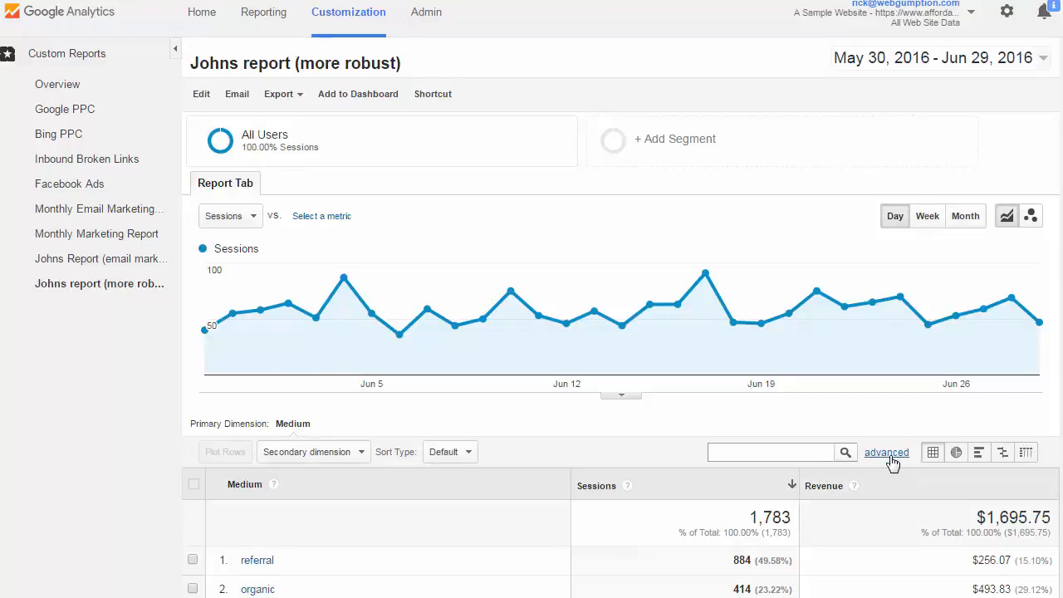
# Step: Review sessions and revenue by medium in the report table and drill down into the email medium
pyautogui.scroll(-1, 966, 482)
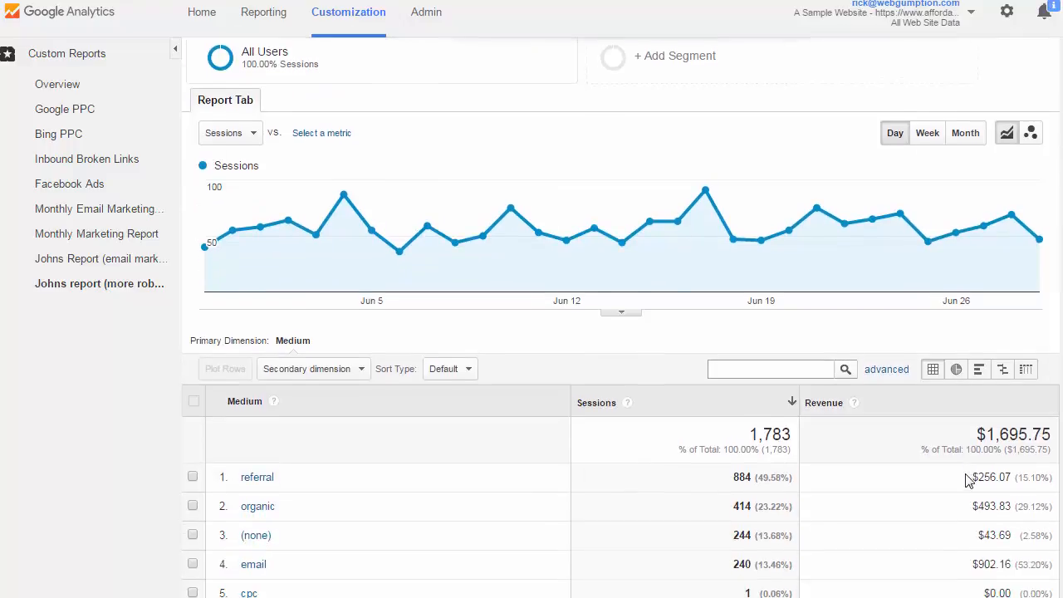
pyautogui.scroll(-1, 966, 480)
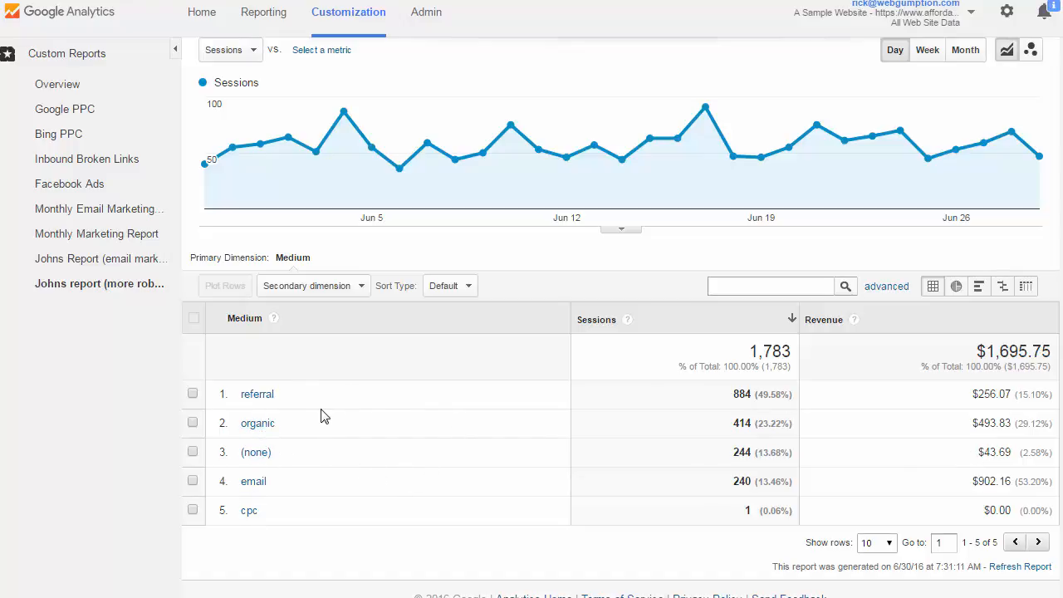
pyautogui.click(249, 488)
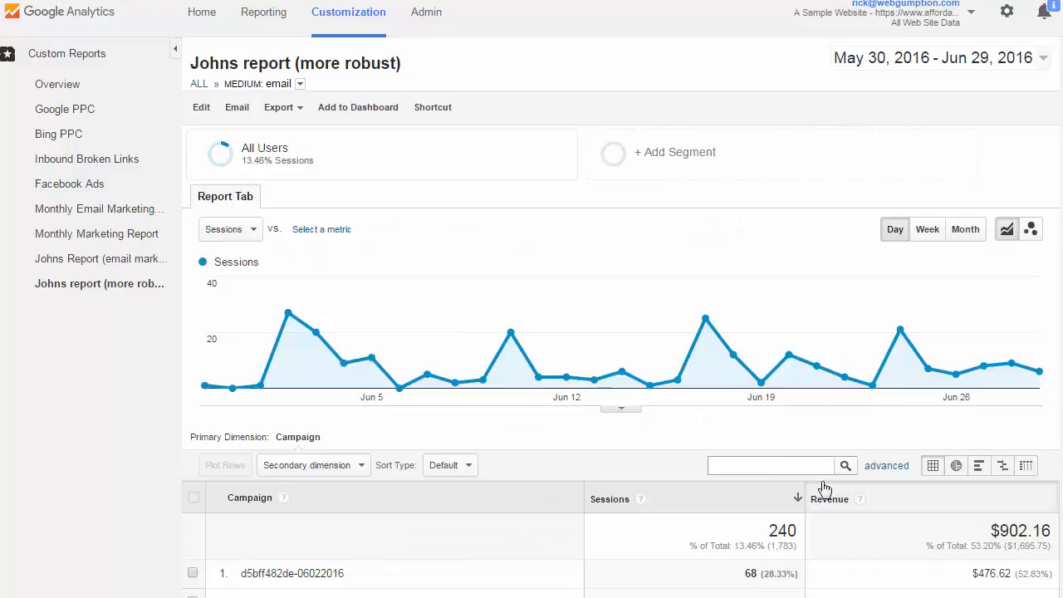
# Step: Examine sessions and revenue for each email campaign and check which other mediums can be selected for the drilldown
pyautogui.scroll(-2, 924, 480)
pyautogui.scroll(-2, 927, 486)
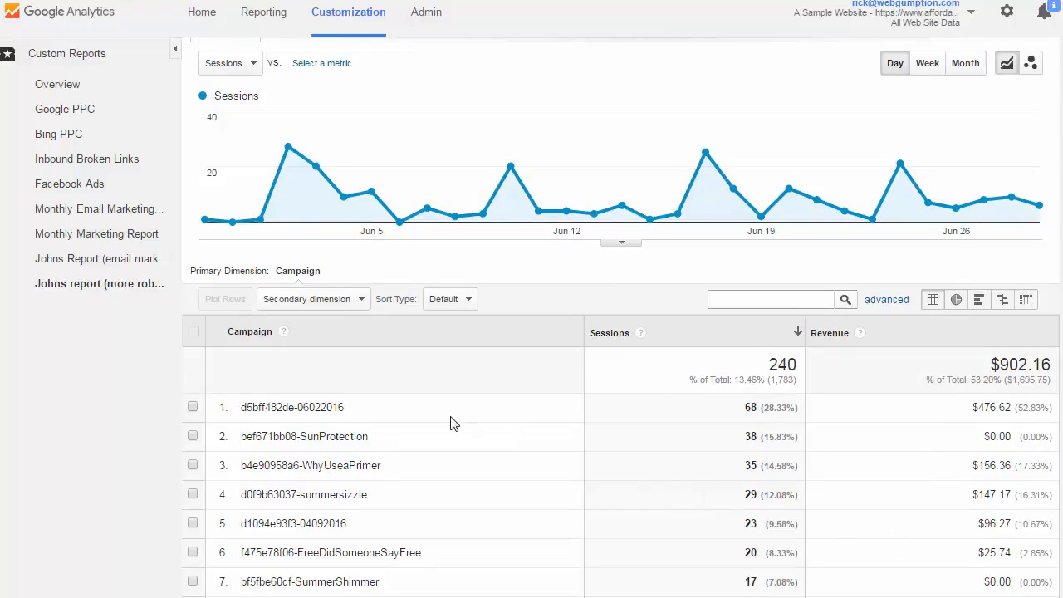
pyautogui.scroll(4, 451, 422)
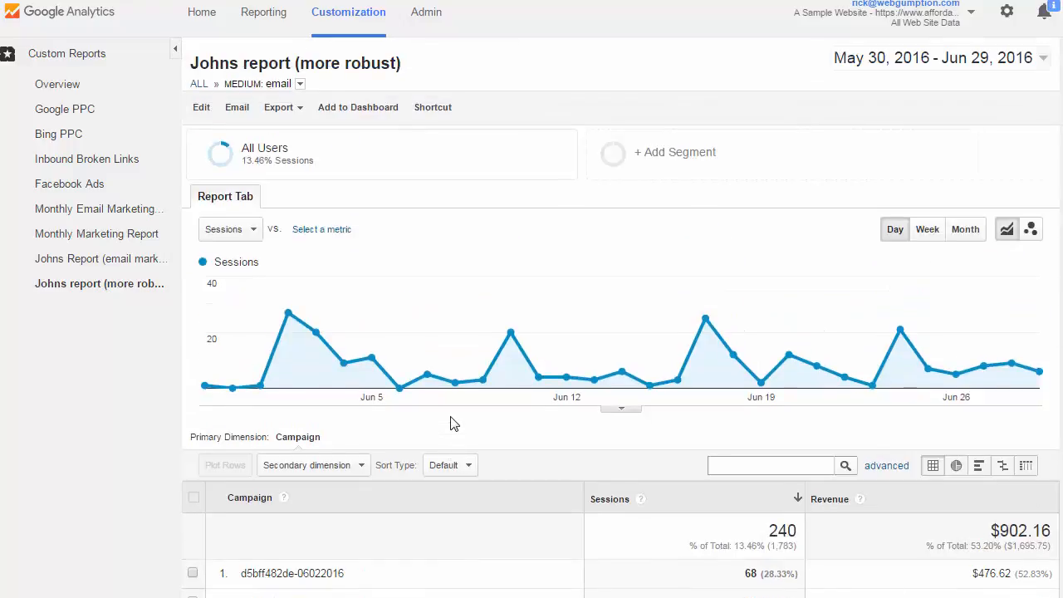
pyautogui.click(301, 86)
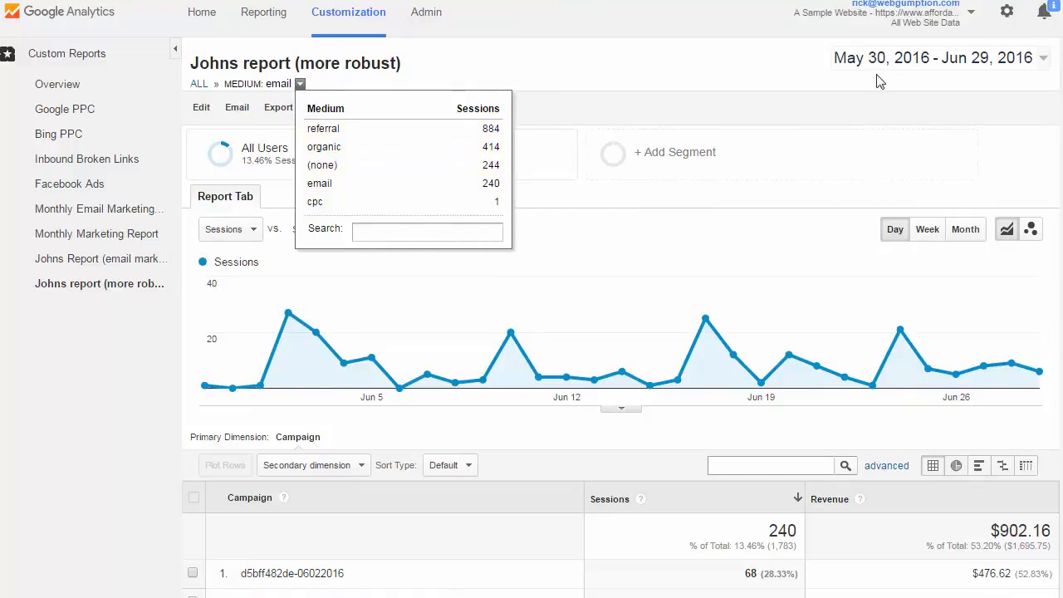
pyautogui.click(607, 108)
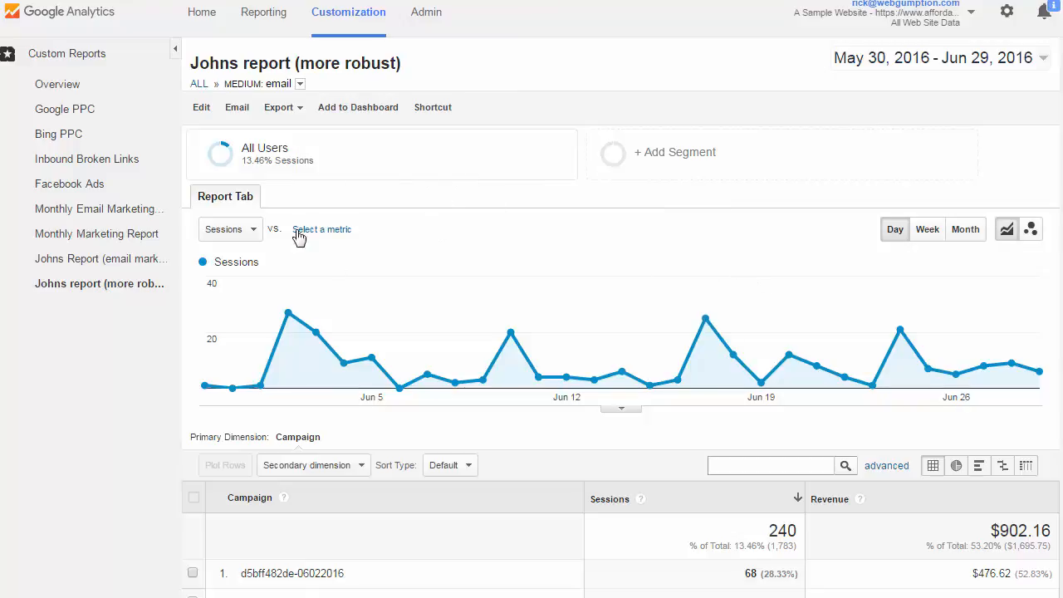
pyautogui.scroll(-1, 582, 421)
pyautogui.scroll(-1, 582, 422)
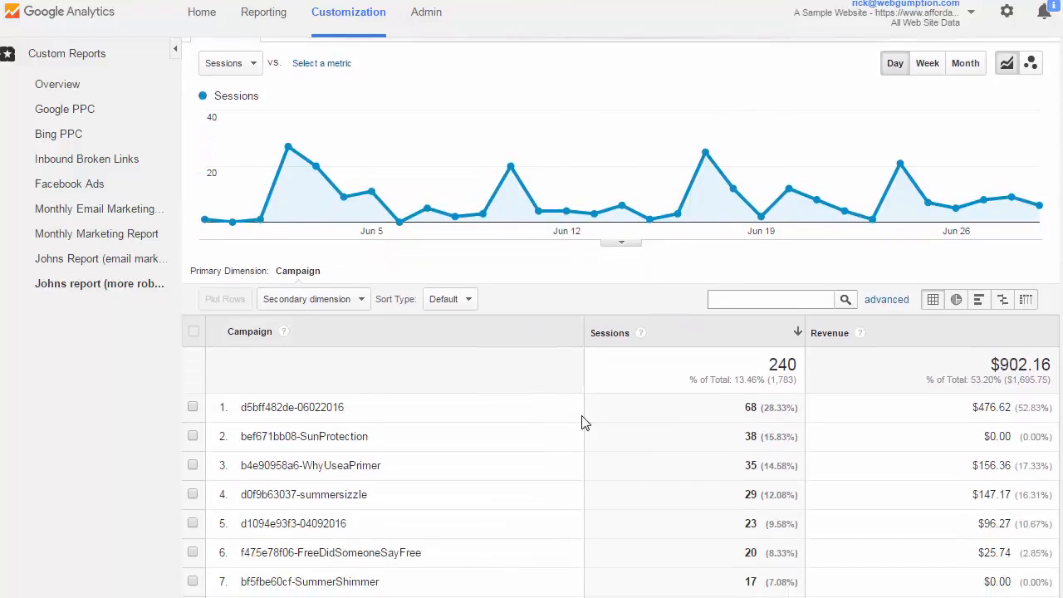
pyautogui.scroll(2, 582, 421)
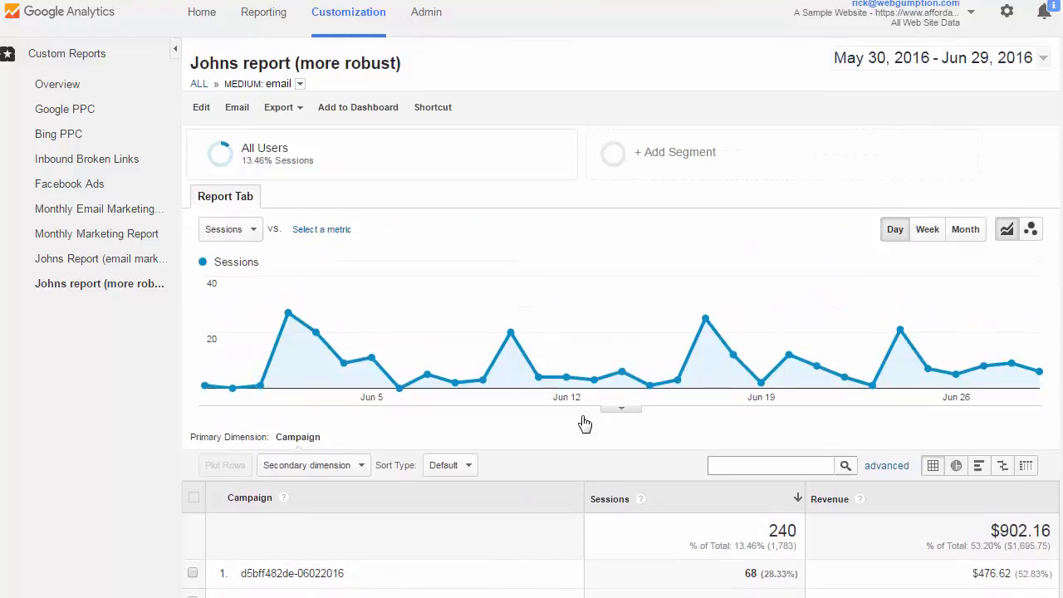
# Step: Open the saved custom report for editing and review its metrics, dimensions, filters and views
pyautogui.click(202, 108)
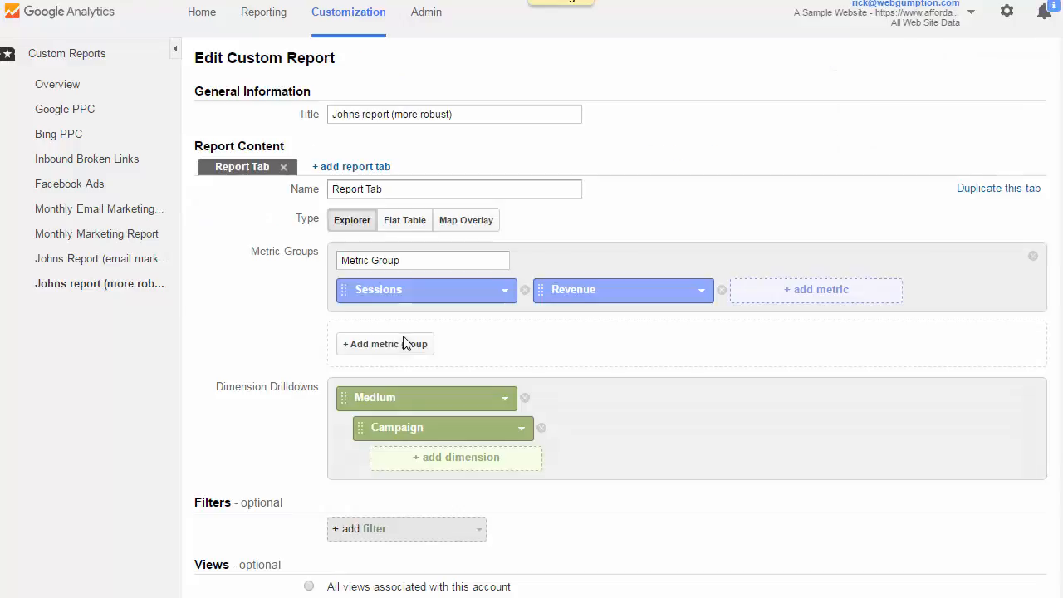
pyautogui.scroll(-2, 785, 413)
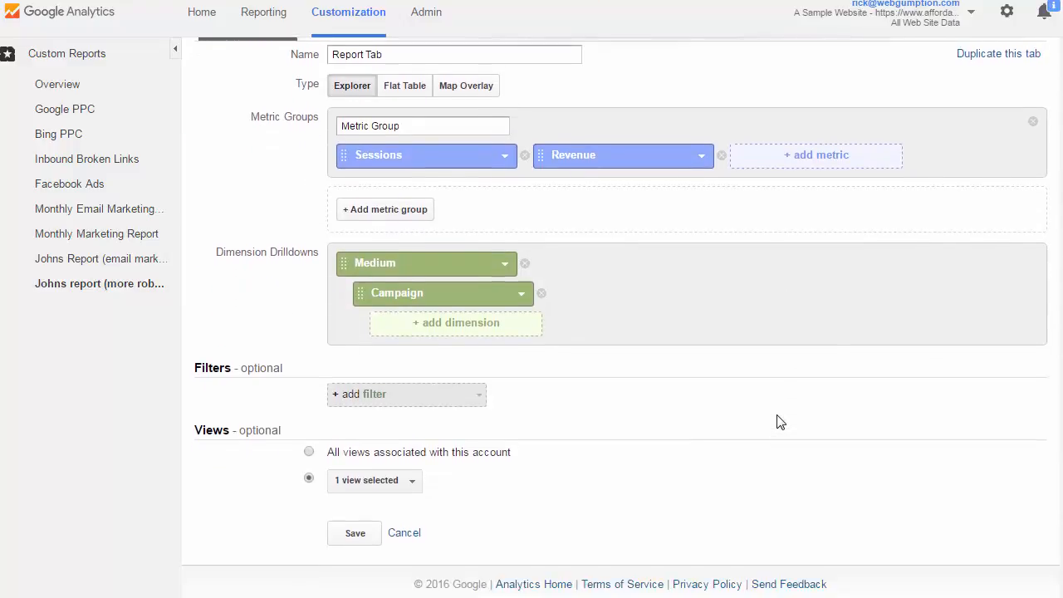
pyautogui.scroll(2, 780, 419)
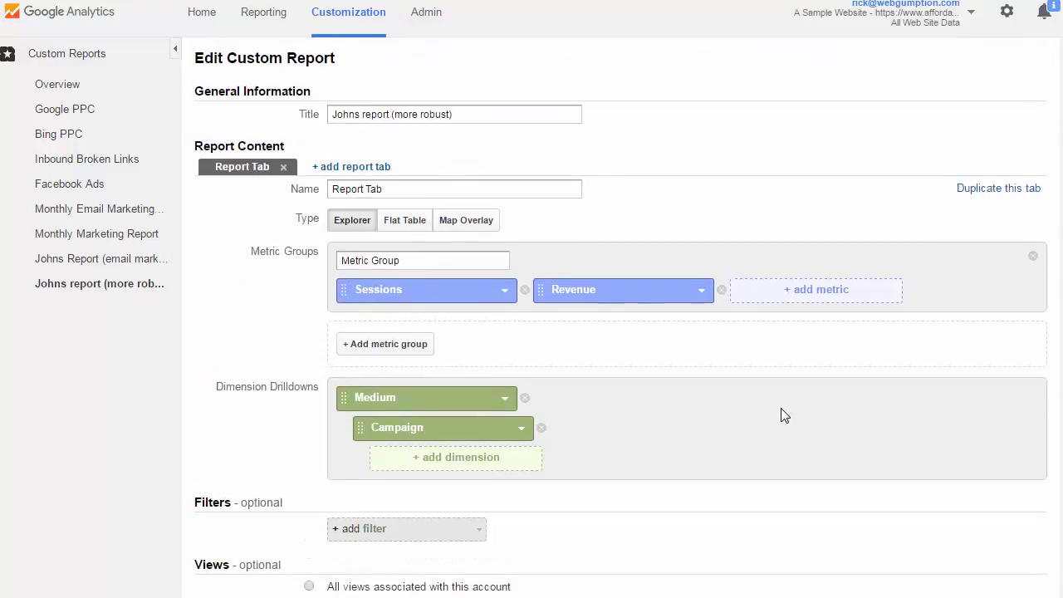